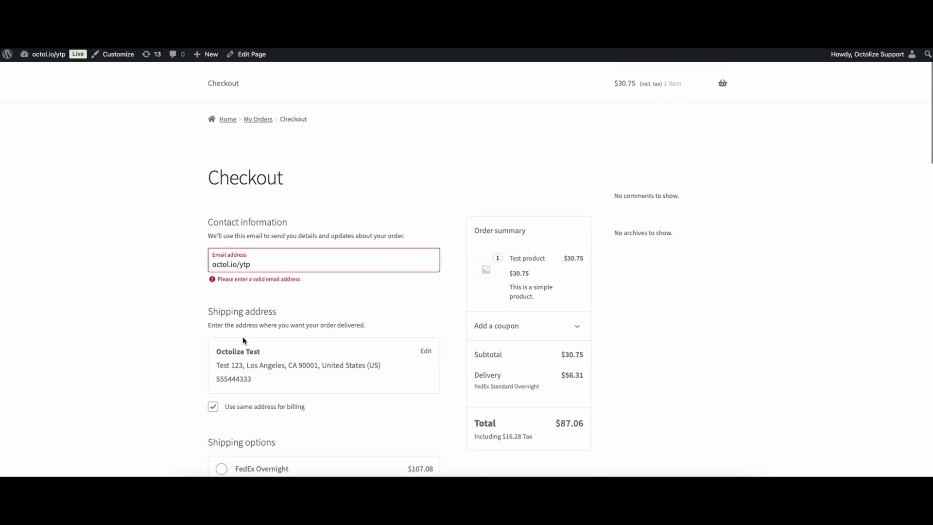
Step: Scroll the AI assistant panel and send the 'How can you help me?' prompt
{"action": "scroll", "coordinate": [243, 337], "scroll_direction": "down", "scroll_amount": 5}
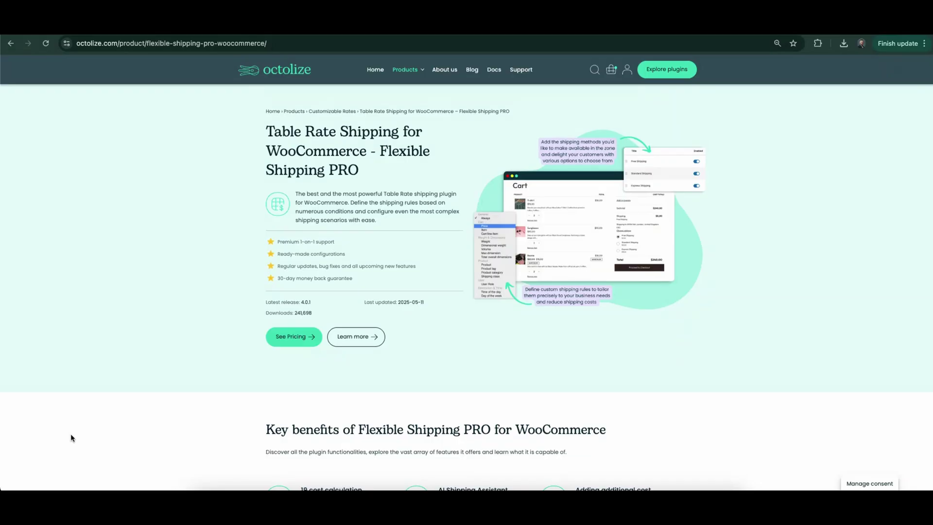
{"action": "scroll", "coordinate": [71, 437], "scroll_direction": "down", "scroll_amount": 7}
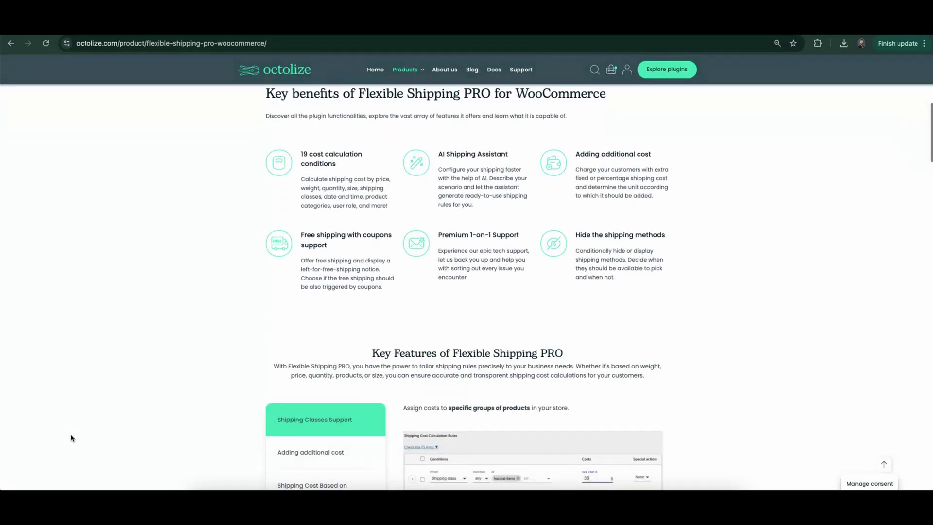
{"action": "scroll", "coordinate": [71, 438], "scroll_direction": "down", "scroll_amount": 5}
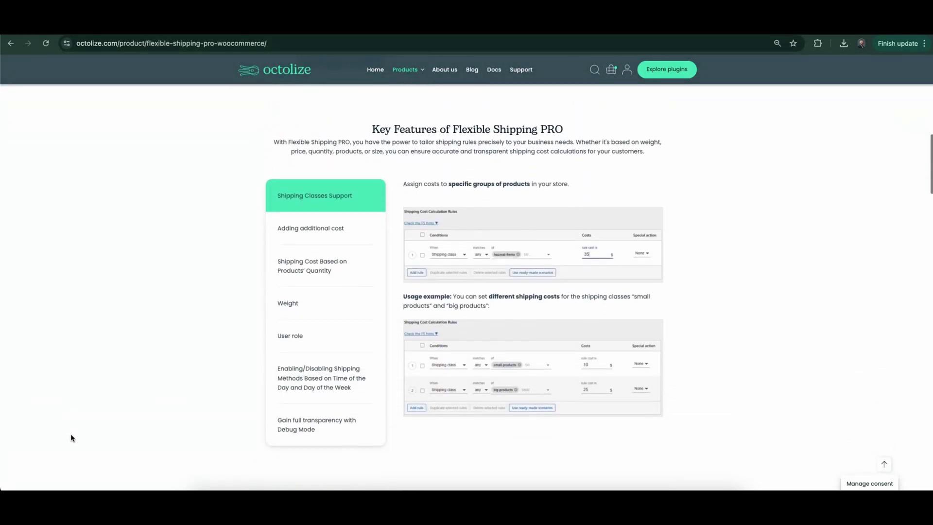
{"action": "scroll", "coordinate": [71, 438], "scroll_direction": "down", "scroll_amount": 2}
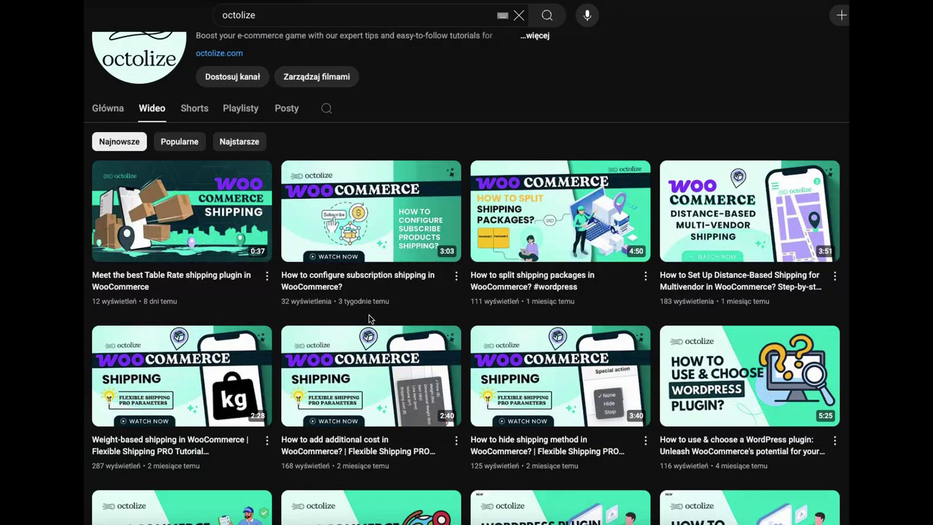
{"action": "scroll", "coordinate": [371, 319], "scroll_direction": "down", "scroll_amount": 8}
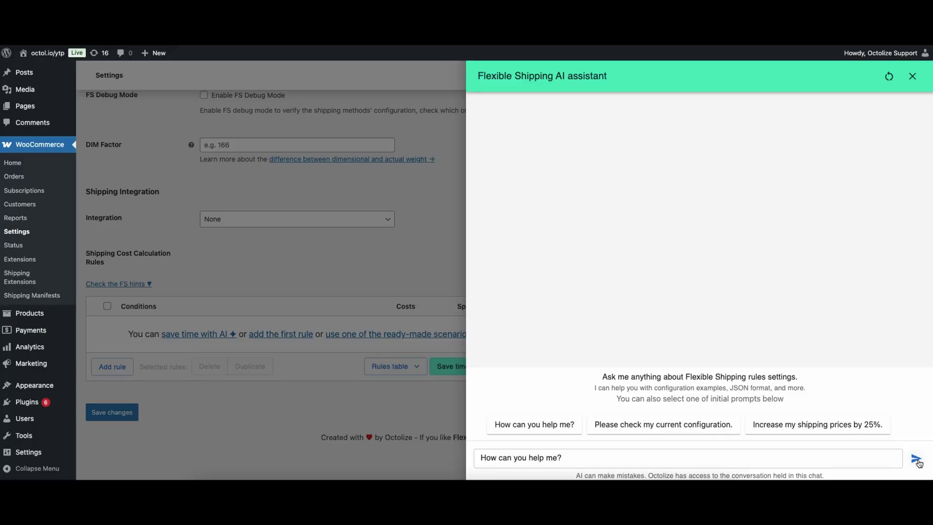
{"action": "left_click", "coordinate": [917, 460]}
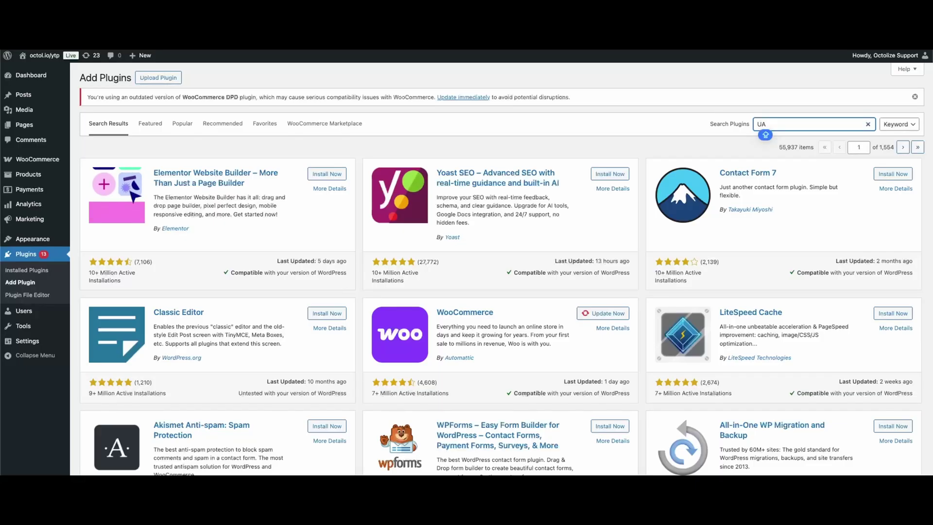
Step: Search plugins for 'USPS Oct' and install Shipping Live Rates for USPS for WooCommerce
{"action": "key", "text": "BackSpace"}
{"action": "key", "text": "BackSpace"}
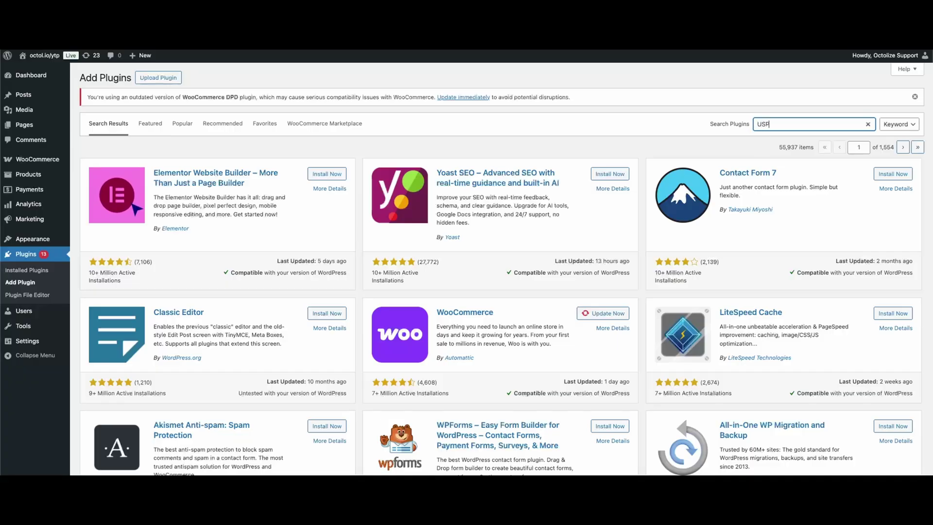
{"action": "type", "text": "USPS O"}
{"action": "key", "text": "Caps_Lock"}
{"action": "type", "text": "ct"}
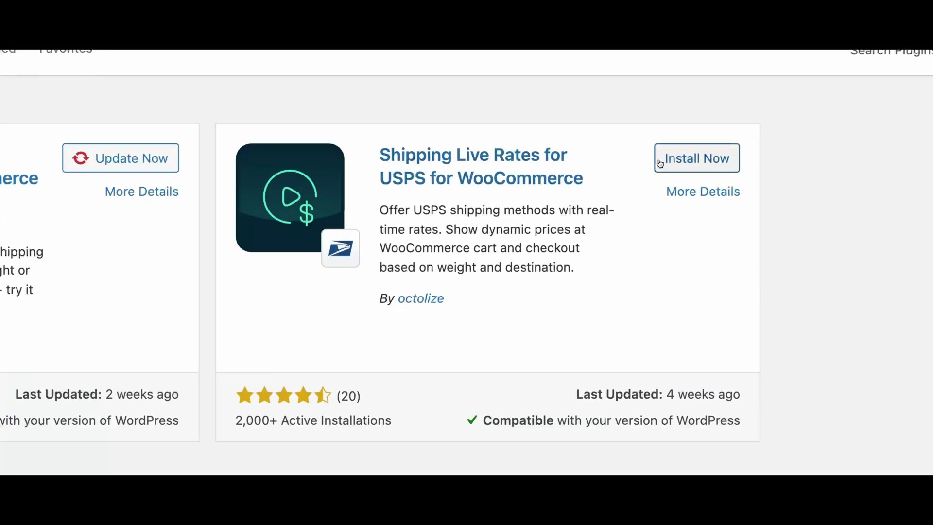
{"action": "left_click", "coordinate": [660, 164]}
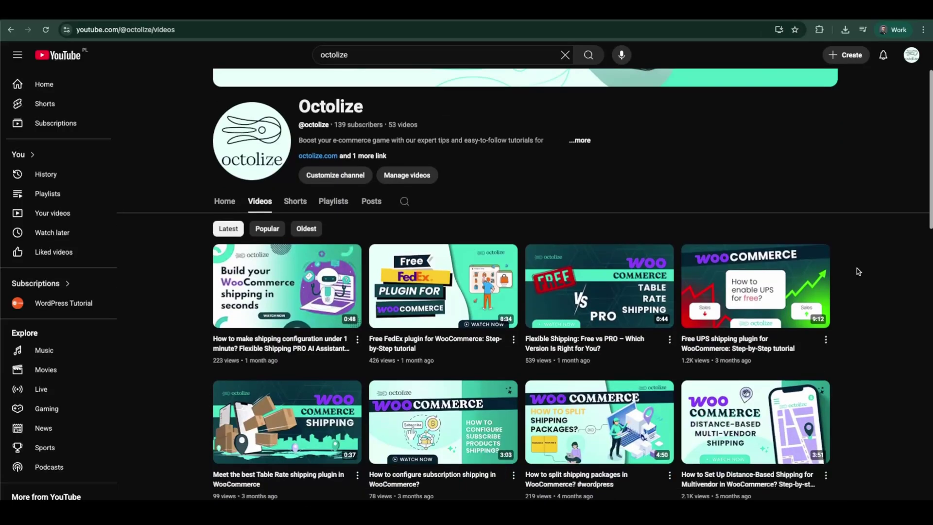
{"action": "scroll", "coordinate": [858, 272], "scroll_direction": "down", "scroll_amount": 10}
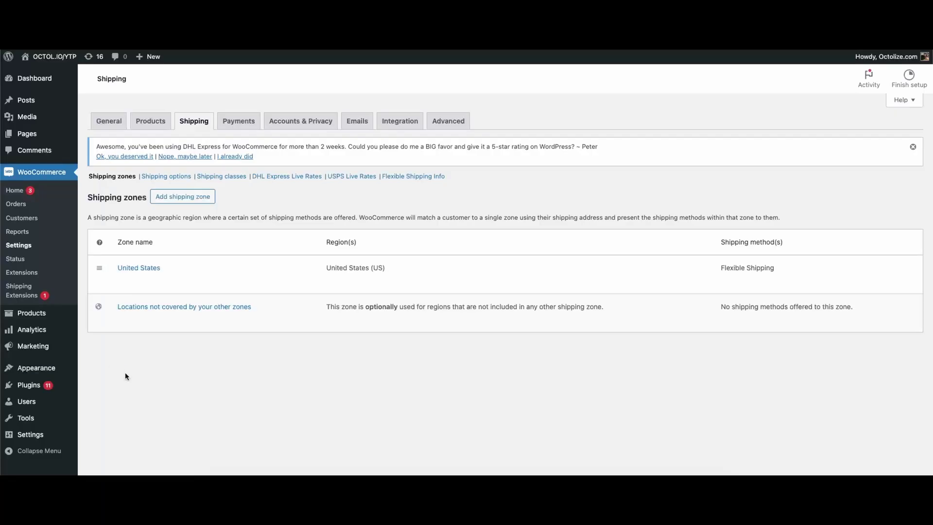
Step: Open the USPS Live Rates shipping sub-tab and scroll to its API Settings
{"action": "left_click", "coordinate": [338, 177]}
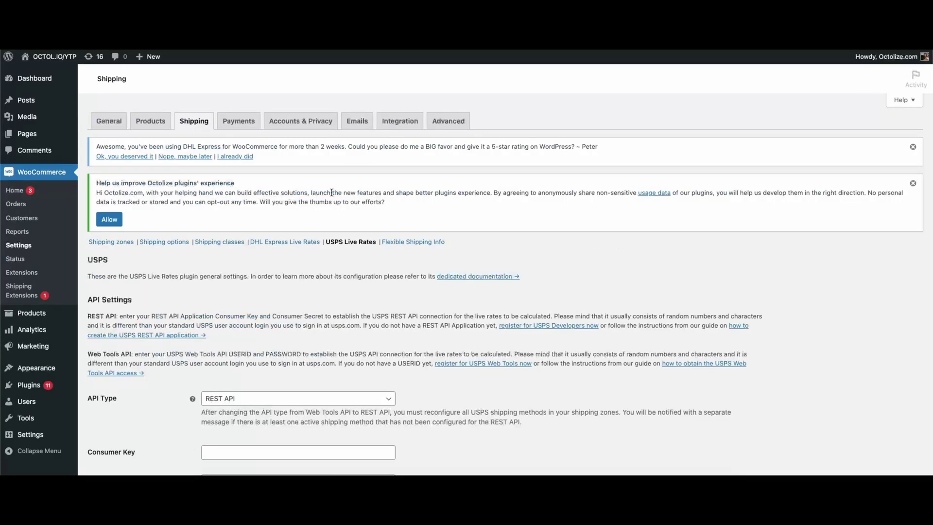
{"action": "scroll", "coordinate": [332, 195], "scroll_direction": "down", "scroll_amount": 4}
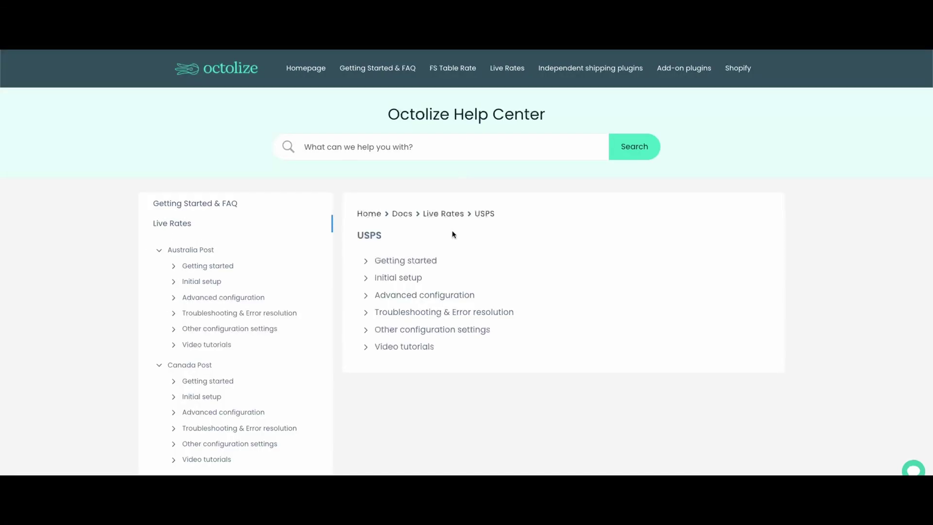
Step: Under Getting started, open 'USPS – How to get access to USPS REST API' and read through it
{"action": "scroll", "coordinate": [452, 235], "scroll_direction": "down", "scroll_amount": 1}
{"action": "left_click", "coordinate": [419, 221]}
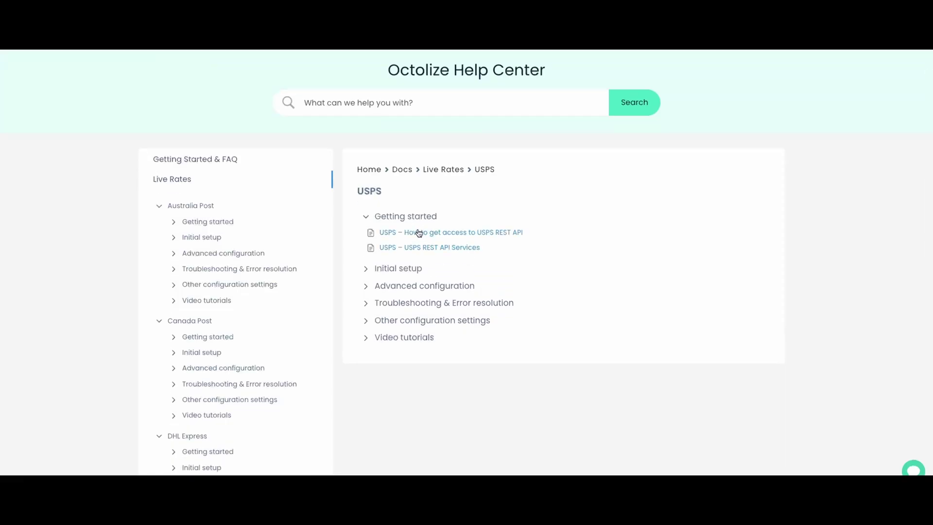
{"action": "left_click", "coordinate": [419, 233]}
{"action": "scroll", "coordinate": [418, 239], "scroll_direction": "down", "scroll_amount": 3}
{"action": "scroll", "coordinate": [418, 242], "scroll_direction": "down", "scroll_amount": 6}
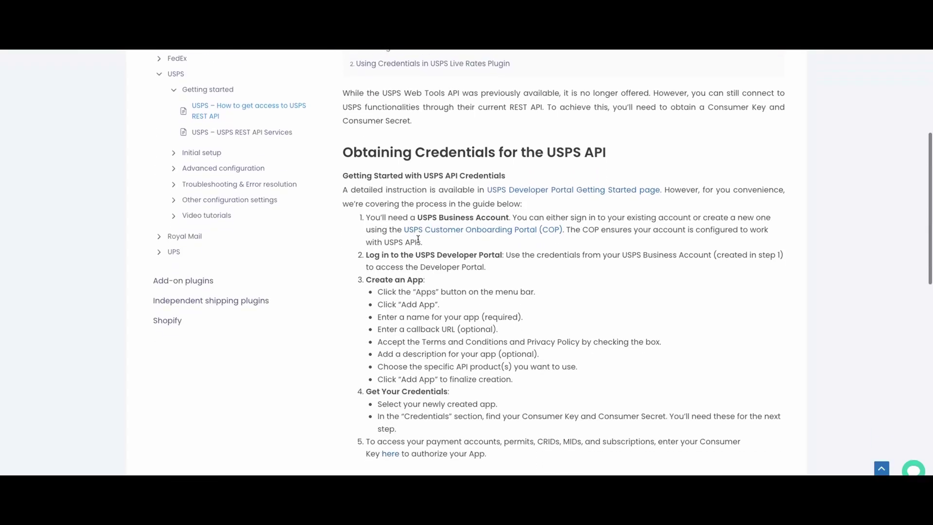
{"action": "scroll", "coordinate": [417, 239], "scroll_direction": "down", "scroll_amount": 3}
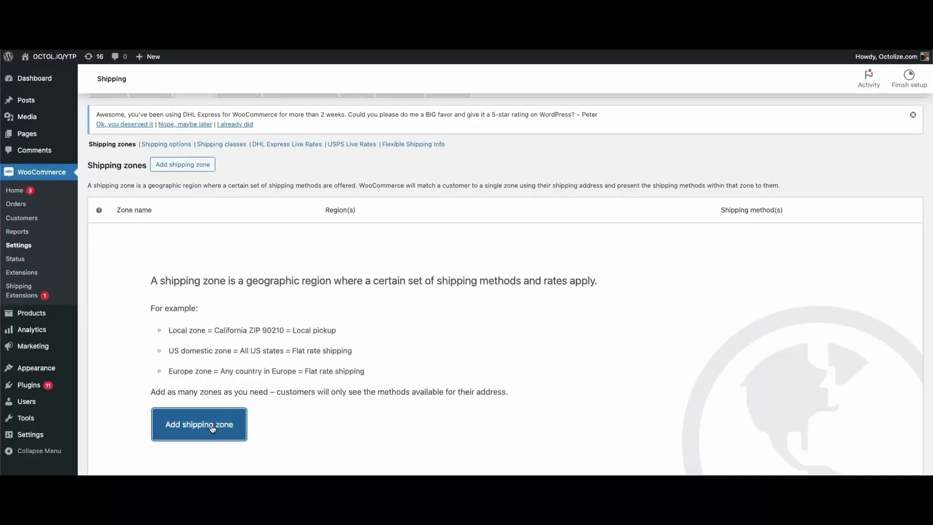
Step: Create and save a shipping zone named US covering United States (US)
{"action": "left_click", "coordinate": [212, 428]}
{"action": "left_click", "coordinate": [277, 227]}
{"action": "type", "text": "US"}
{"action": "left_click", "coordinate": [262, 259]}
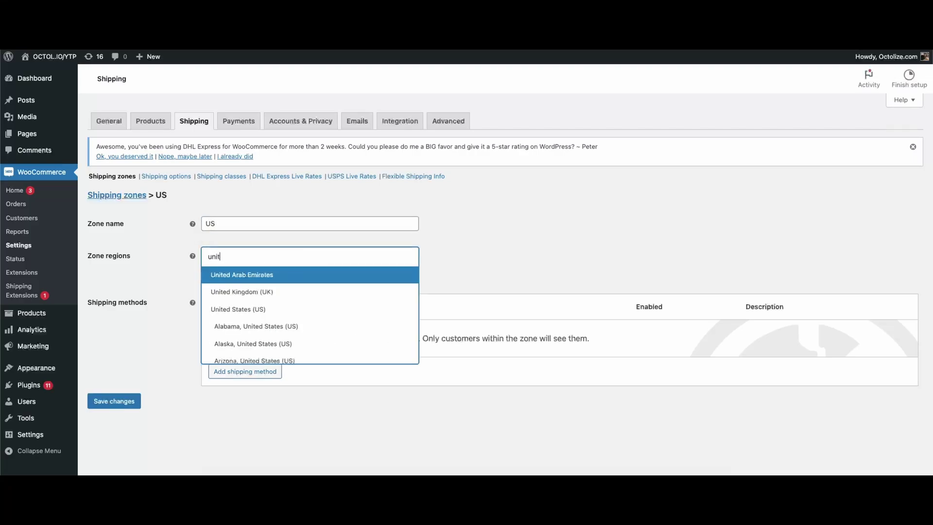
{"action": "type", "text": "ed"}
{"action": "left_click", "coordinate": [243, 309]}
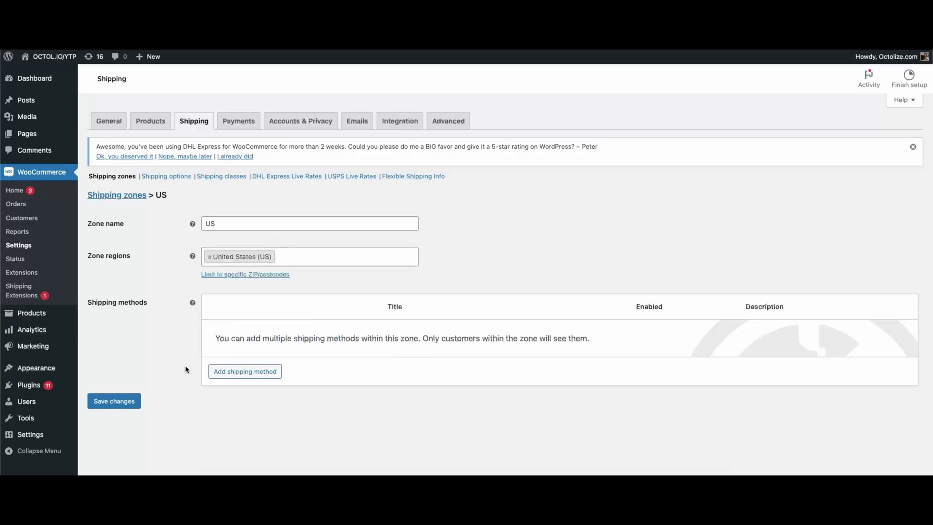
{"action": "left_click", "coordinate": [101, 401]}
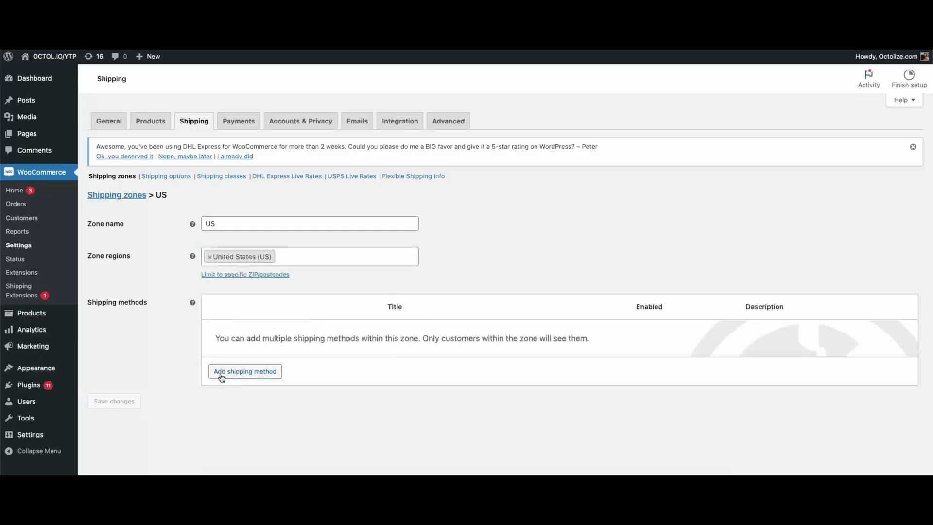
Step: Add the USPS Live Rates shipping method to the US zone
{"action": "left_click", "coordinate": [220, 374]}
{"action": "left_click", "coordinate": [371, 275]}
{"action": "left_click", "coordinate": [365, 306]}
{"action": "left_click", "coordinate": [543, 316]}
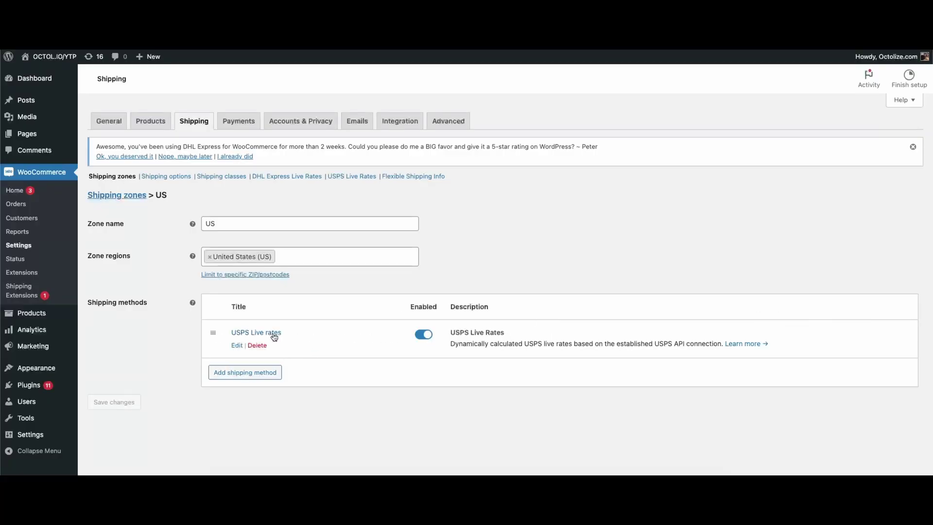
Step: In the USPS Live rates settings, enable the fallback rate with a cost of 25
{"action": "left_click", "coordinate": [275, 336]}
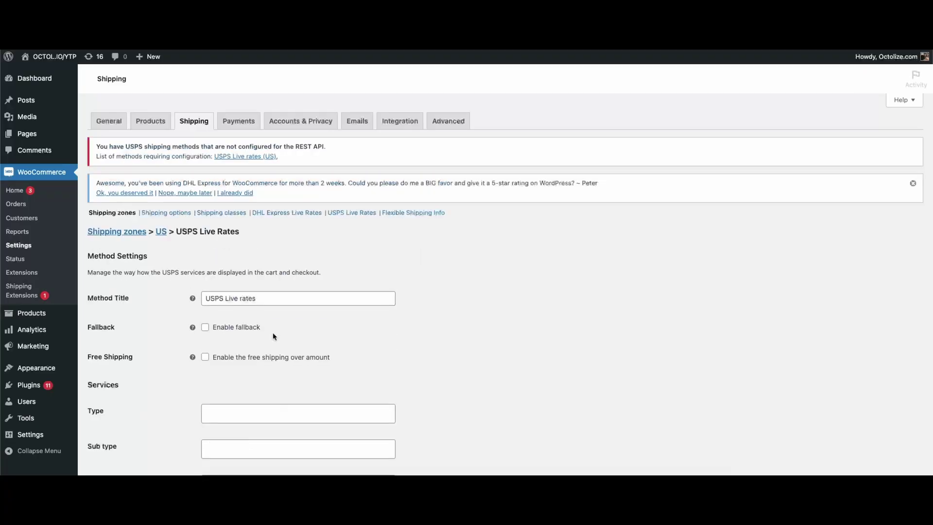
{"action": "scroll", "coordinate": [272, 332], "scroll_direction": "down", "scroll_amount": 1}
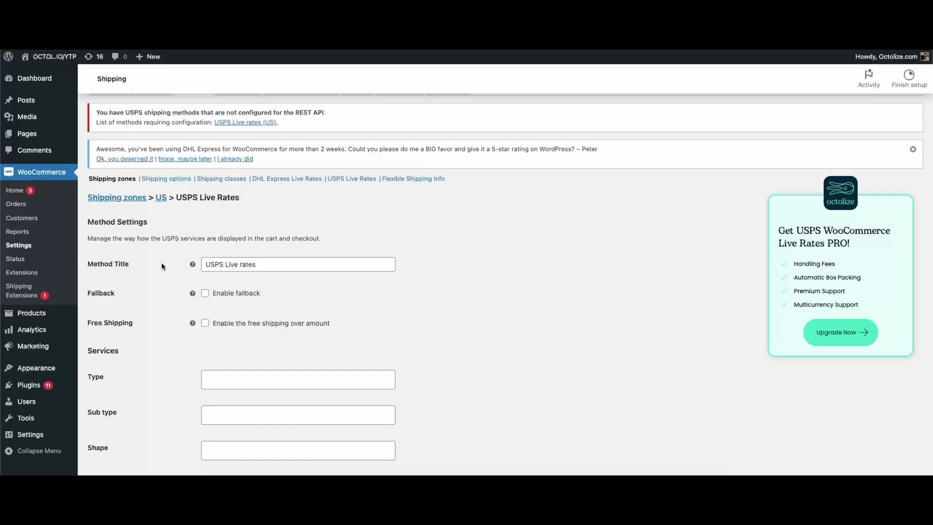
{"action": "mouse_move", "coordinate": [193, 266]}
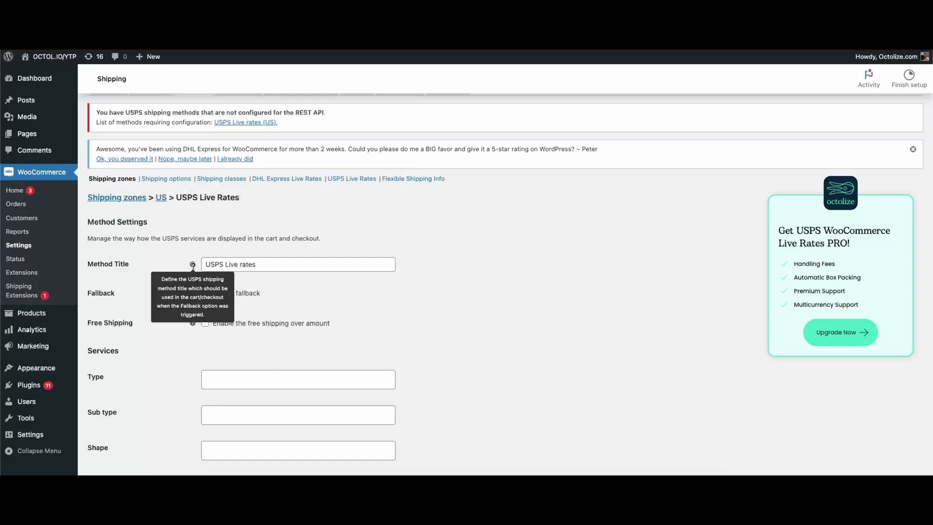
{"action": "left_click", "coordinate": [204, 265]}
{"action": "scroll", "coordinate": [171, 261], "scroll_direction": "down", "scroll_amount": 1}
{"action": "mouse_move", "coordinate": [192, 256]}
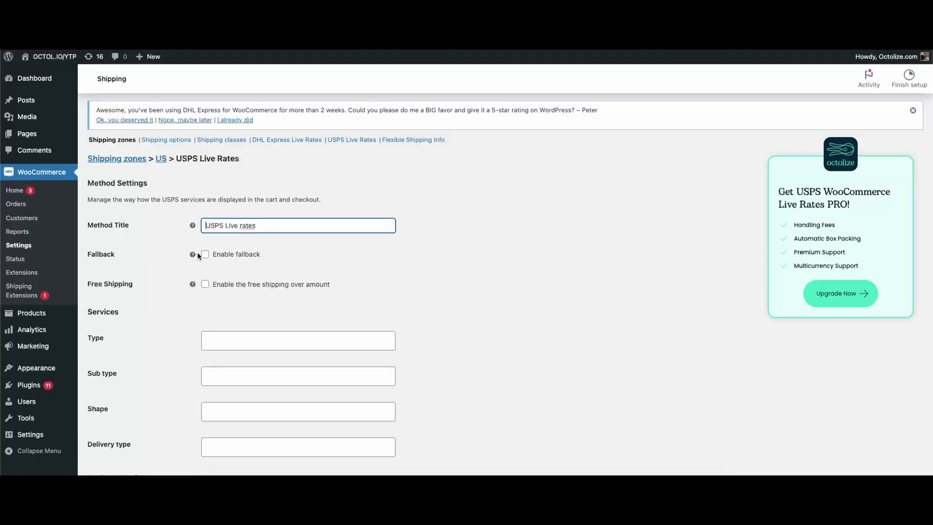
{"action": "left_click", "coordinate": [205, 254]}
{"action": "scroll", "coordinate": [206, 268], "scroll_direction": "down", "scroll_amount": 1}
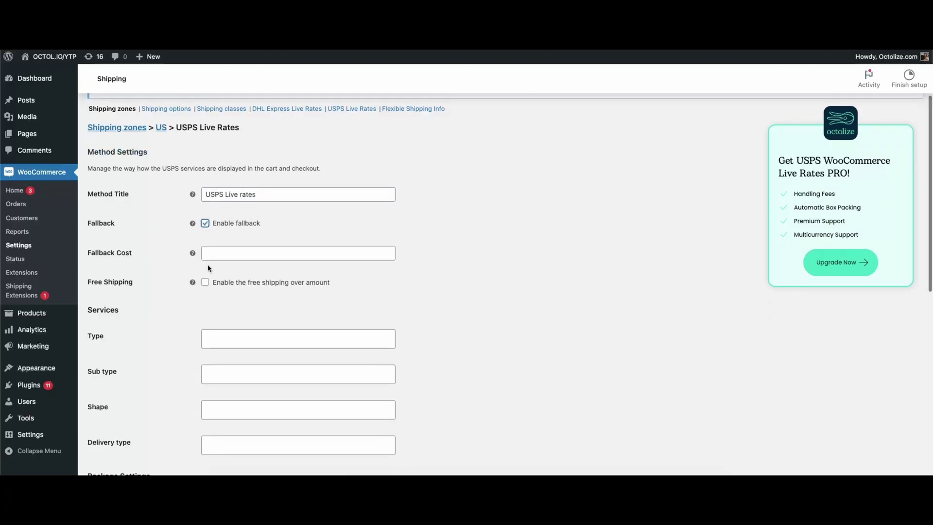
{"action": "left_click", "coordinate": [219, 257]}
{"action": "type", "text": "25"}
{"action": "left_click", "coordinate": [182, 270]}
Step: Enable free shipping over an amount and enter the 299 threshold
{"action": "scroll", "coordinate": [181, 271], "scroll_direction": "down", "scroll_amount": 1}
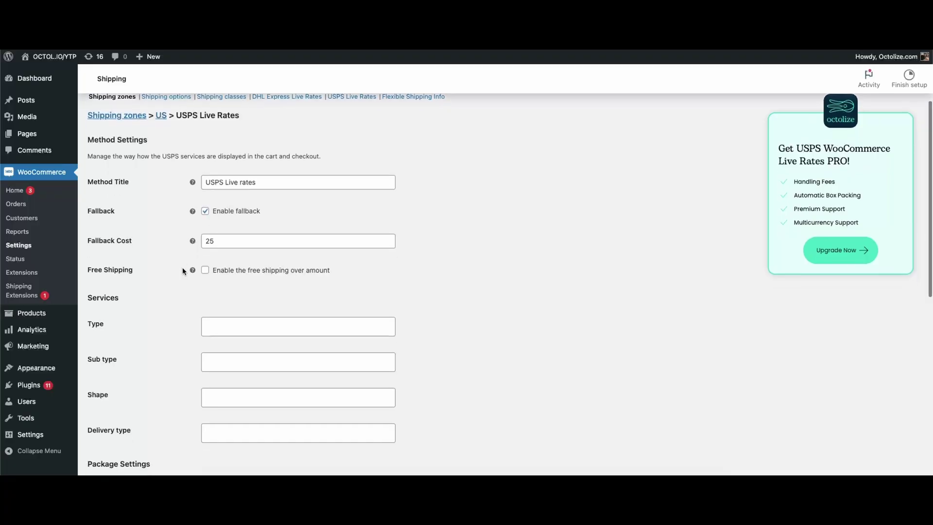
{"action": "left_click", "coordinate": [204, 270]}
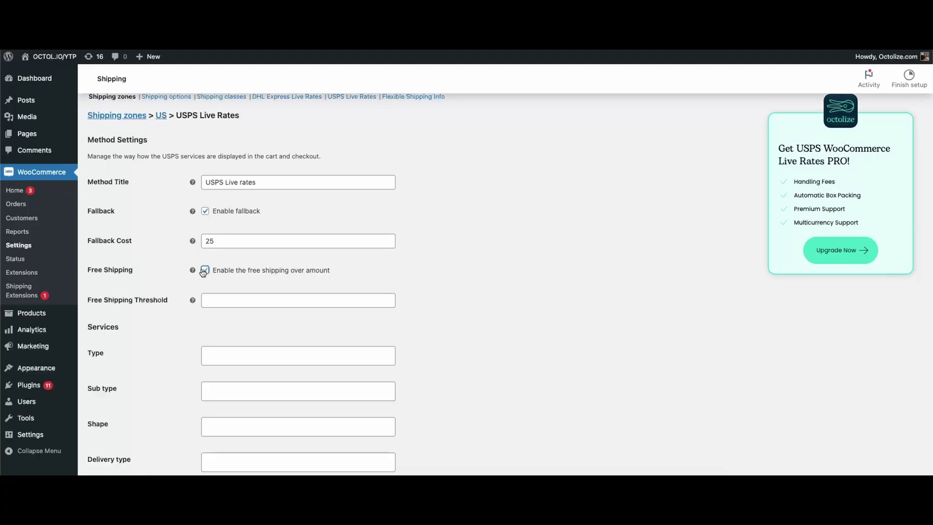
{"action": "scroll", "coordinate": [202, 280], "scroll_direction": "down", "scroll_amount": 3}
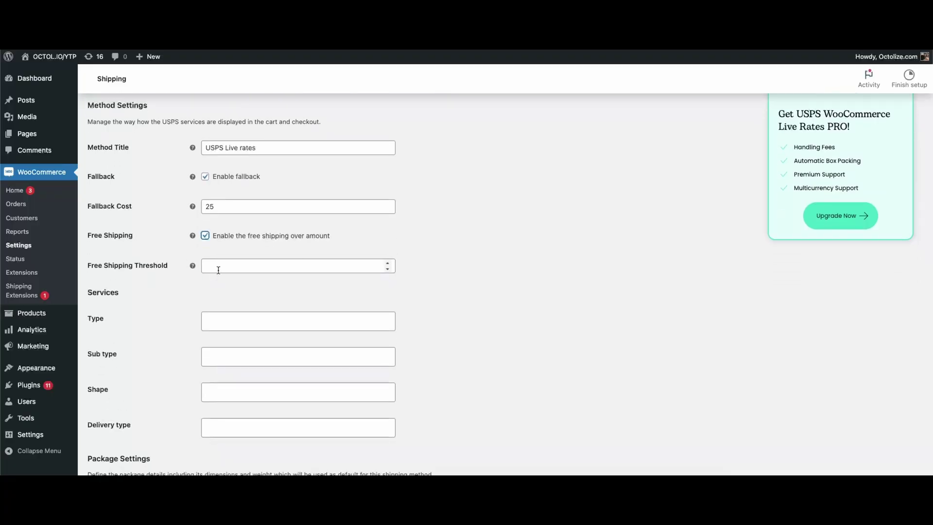
{"action": "left_click", "coordinate": [219, 270]}
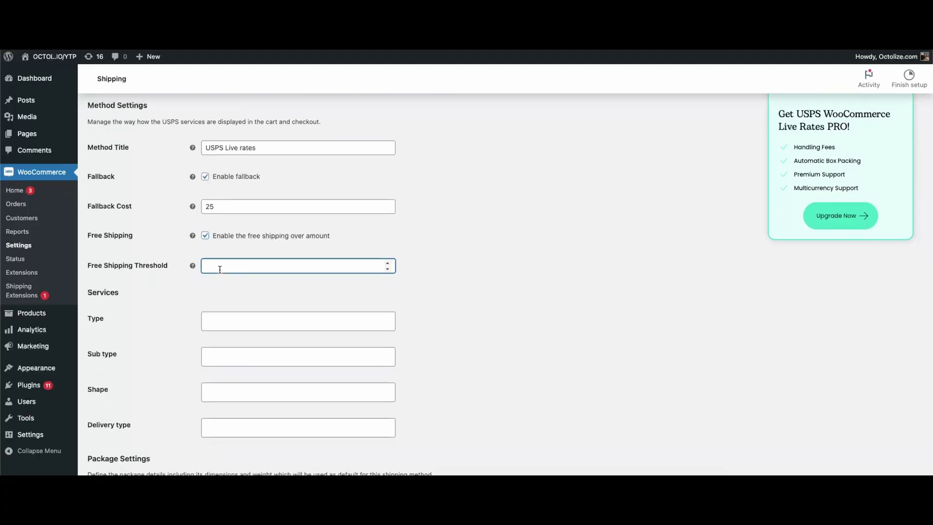
Step: Finish the free shipping threshold and expand the USPS initial setup articles
{"action": "left_click", "coordinate": [206, 291]}
{"action": "scroll", "coordinate": [203, 290], "scroll_direction": "down", "scroll_amount": 5}
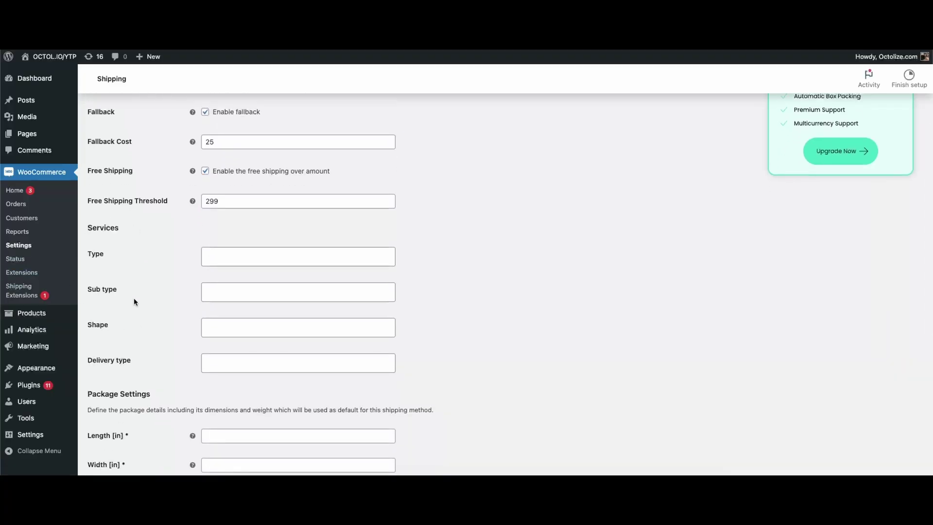
{"action": "scroll", "coordinate": [108, 315], "scroll_direction": "down", "scroll_amount": 1}
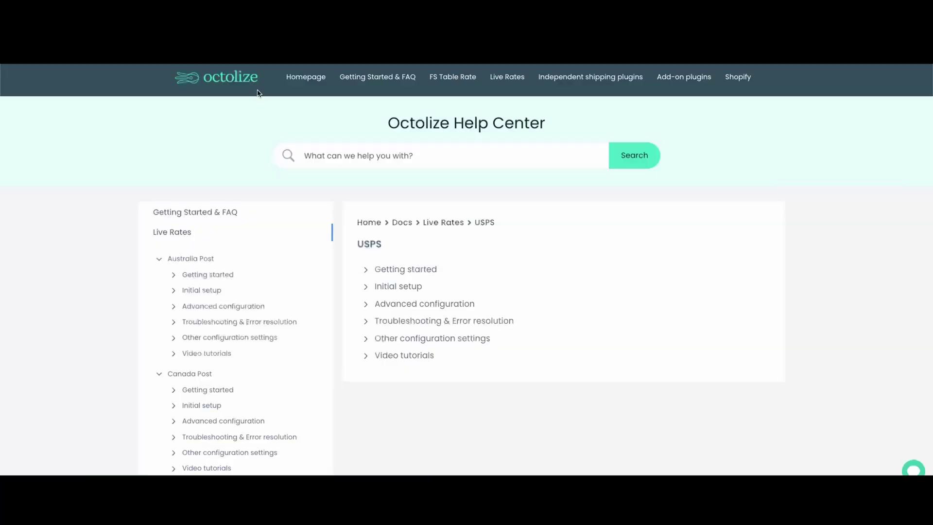
{"action": "scroll", "coordinate": [279, 168], "scroll_direction": "down", "scroll_amount": 1}
{"action": "left_click", "coordinate": [389, 248]}
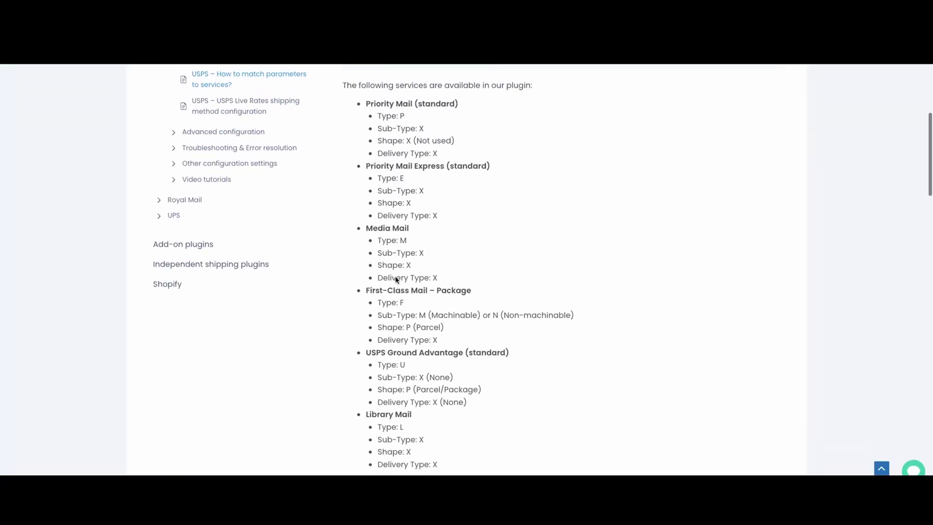
{"action": "scroll", "coordinate": [397, 280], "scroll_direction": "down", "scroll_amount": 2}
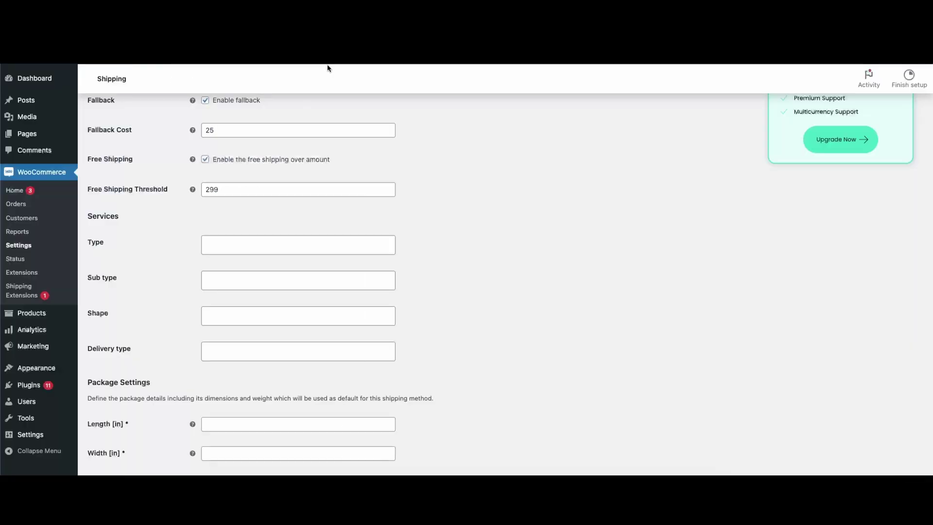
Step: Set the service to USPS Ground Advantage, sub type (X) None, Parcel or Package shape, delivery (X) None
{"action": "scroll", "coordinate": [250, 205], "scroll_direction": "down", "scroll_amount": 1}
{"action": "left_click", "coordinate": [250, 207]}
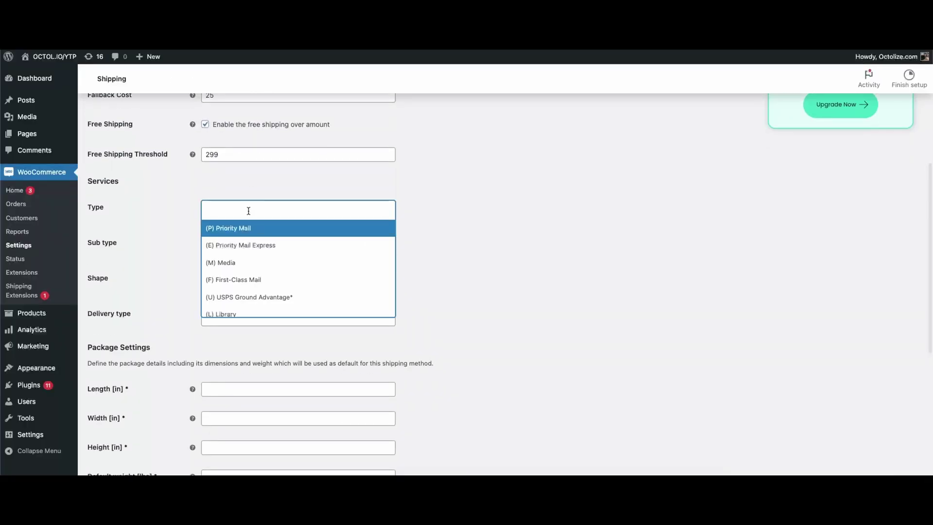
{"action": "left_click", "coordinate": [251, 291]}
{"action": "left_click", "coordinate": [256, 252]}
{"action": "left_click", "coordinate": [249, 265]}
{"action": "left_click", "coordinate": [246, 277]}
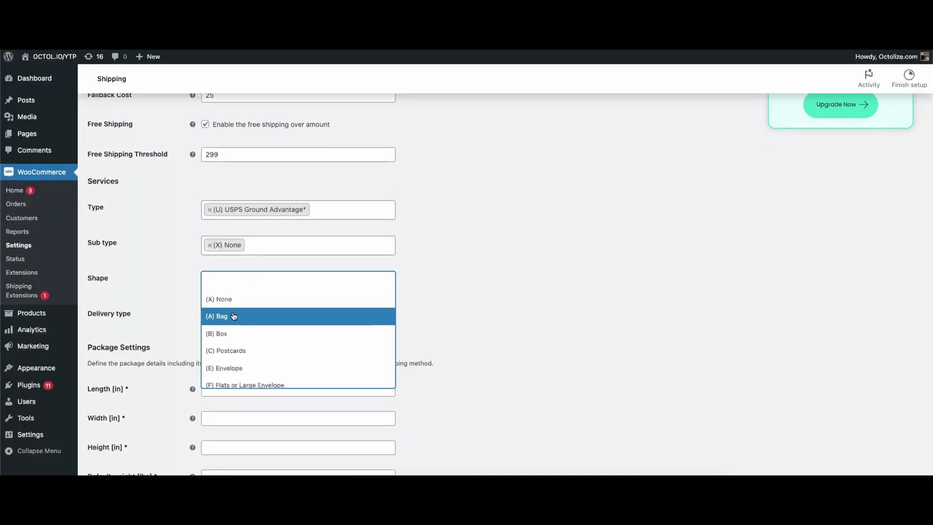
{"action": "scroll", "coordinate": [233, 330], "scroll_direction": "down", "scroll_amount": 3}
{"action": "scroll", "coordinate": [235, 333], "scroll_direction": "down", "scroll_amount": 3}
{"action": "left_click", "coordinate": [233, 363]}
{"action": "left_click", "coordinate": [241, 316]}
{"action": "left_click", "coordinate": [240, 334]}
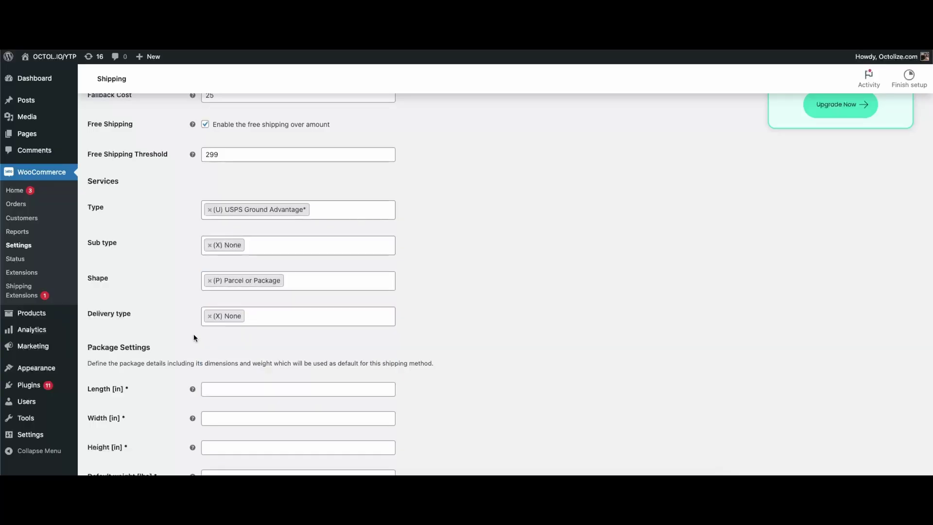
Step: Set the default package width, height and weight to 15 each
{"action": "scroll", "coordinate": [185, 329], "scroll_direction": "down", "scroll_amount": 5}
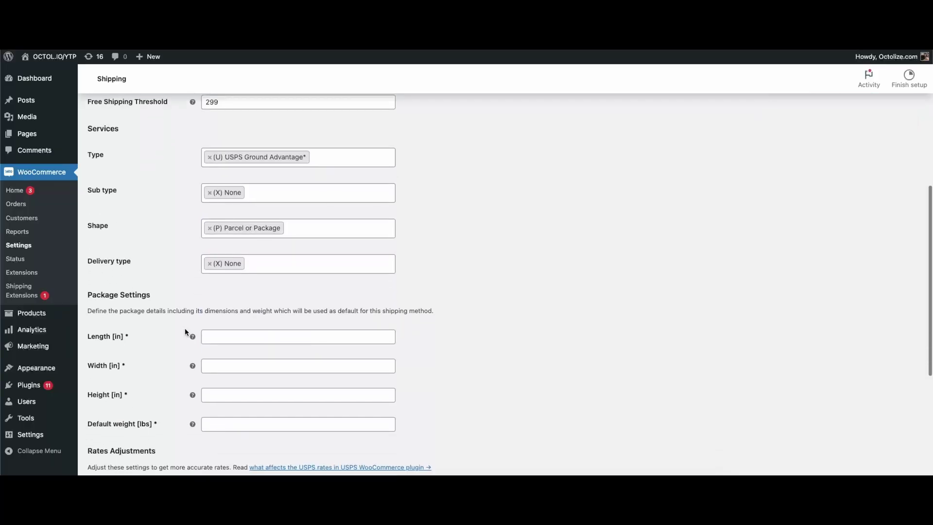
{"action": "scroll", "coordinate": [185, 332], "scroll_direction": "down", "scroll_amount": 3}
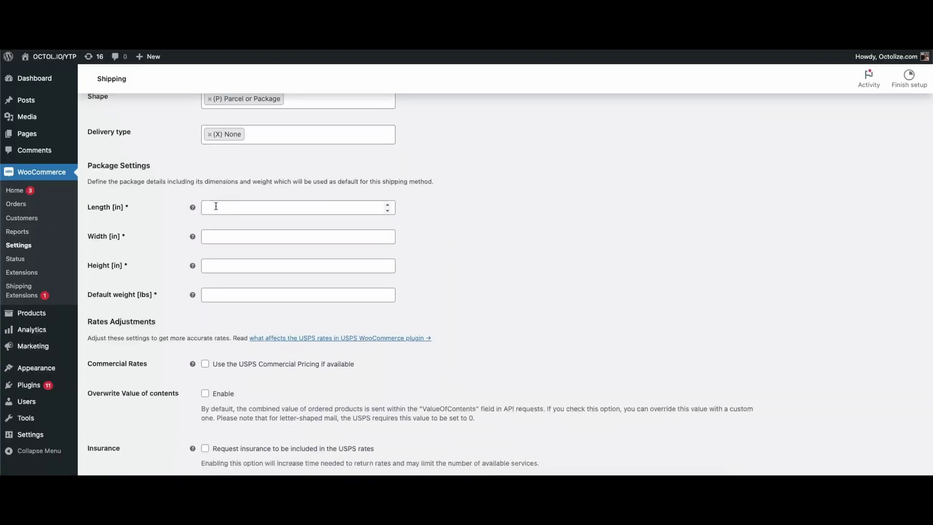
{"action": "left_click", "coordinate": [216, 206]}
{"action": "left_click", "coordinate": [217, 234]}
{"action": "type", "text": "15"}
{"action": "left_click", "coordinate": [215, 263]}
{"action": "type", "text": "15"}
{"action": "left_click", "coordinate": [213, 295]}
{"action": "left_click", "coordinate": [186, 309]}
{"action": "scroll", "coordinate": [186, 309], "scroll_direction": "down", "scroll_amount": 1}
{"action": "scroll", "coordinate": [186, 309], "scroll_direction": "down", "scroll_amount": 4}
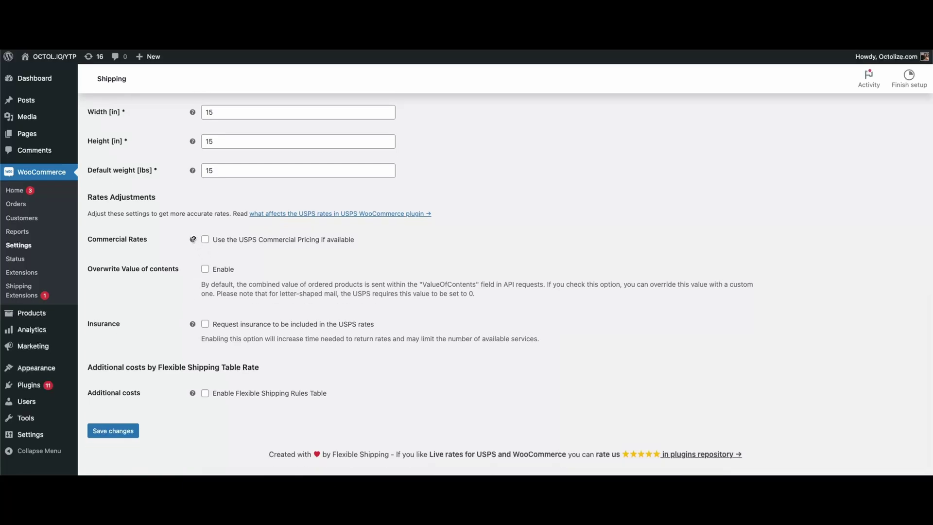
{"action": "mouse_move", "coordinate": [192, 240]}
Step: Leave the value-of-contents override off and enable insurance and the Flexible Shipping Rules Table
{"action": "scroll", "coordinate": [189, 256], "scroll_direction": "down", "scroll_amount": 1}
{"action": "left_click", "coordinate": [204, 260]}
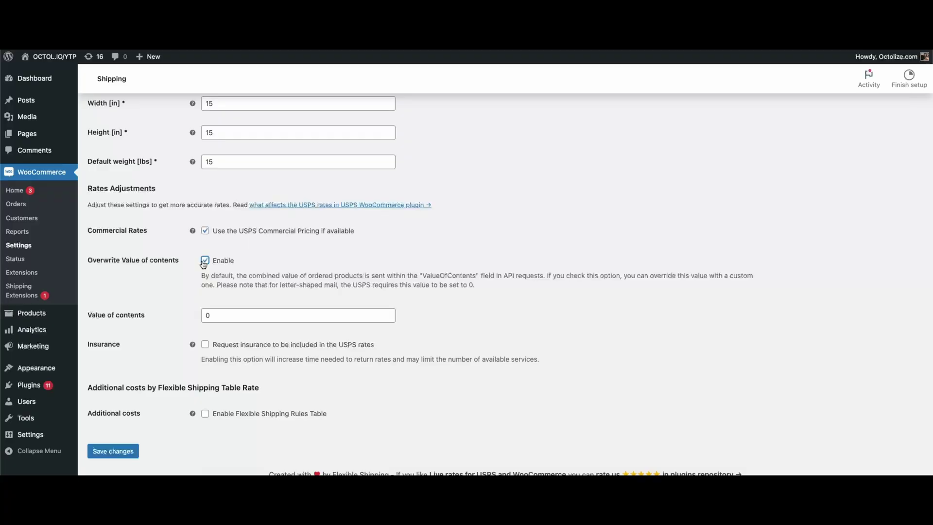
{"action": "left_click", "coordinate": [204, 260]}
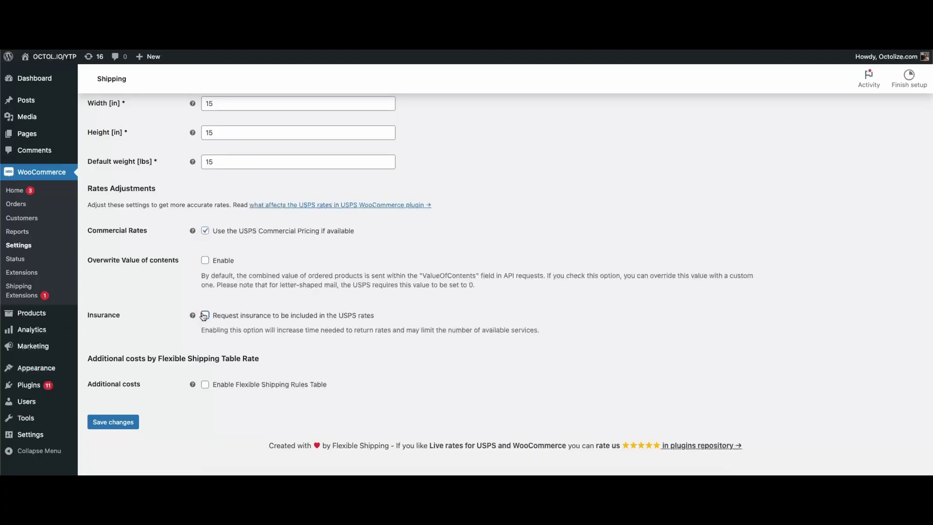
{"action": "mouse_move", "coordinate": [193, 315]}
{"action": "left_click", "coordinate": [204, 385]}
{"action": "scroll", "coordinate": [219, 386], "scroll_direction": "down", "scroll_amount": 2}
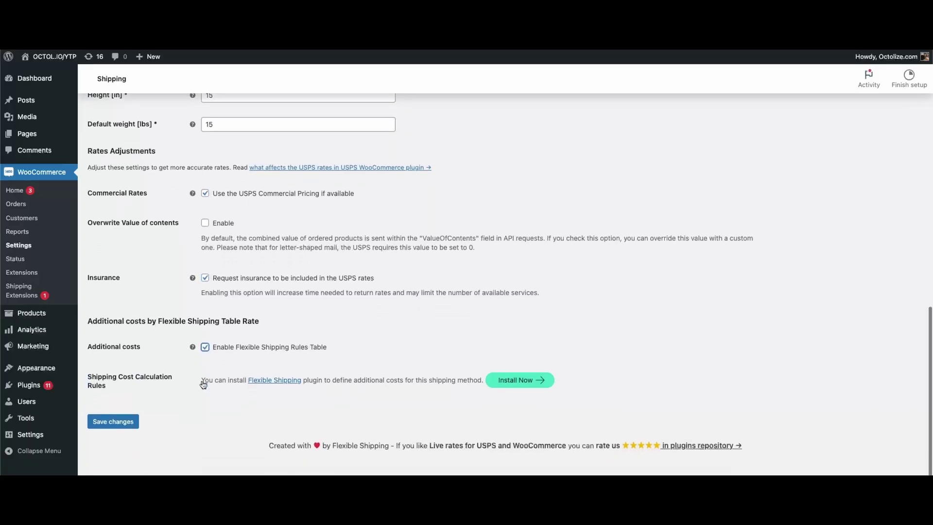
Step: Open the Octolize post on connecting Live Rates and Table Rate and scroll to its video
{"action": "left_click", "coordinate": [522, 385]}
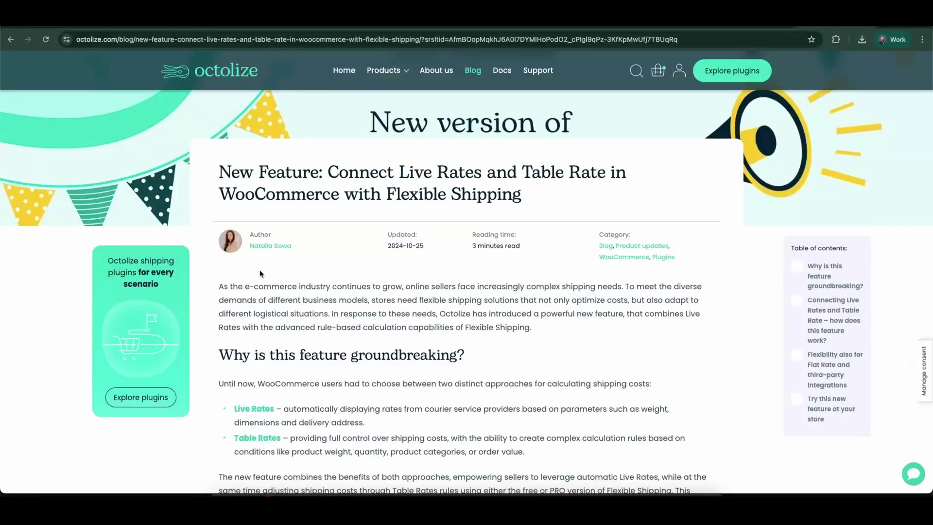
{"action": "scroll", "coordinate": [259, 273], "scroll_direction": "down", "scroll_amount": 10}
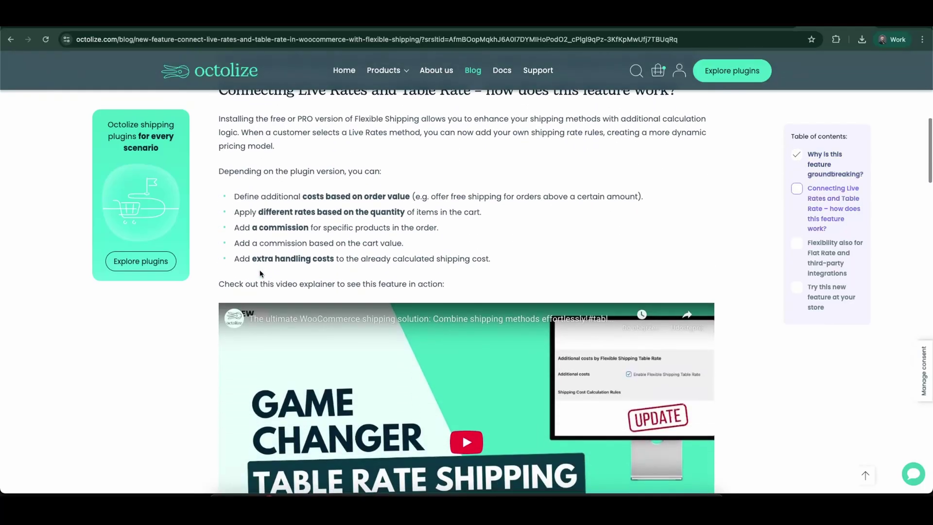
{"action": "scroll", "coordinate": [260, 272], "scroll_direction": "down", "scroll_amount": 4}
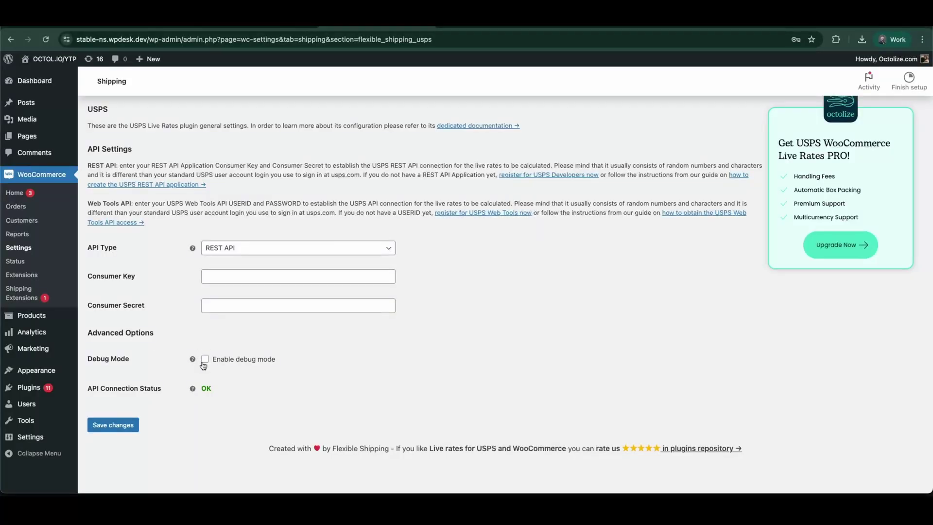
Step: Open the USPS debug mode article under Troubleshooting & Error resolution and read through it
{"action": "left_click", "coordinate": [204, 361]}
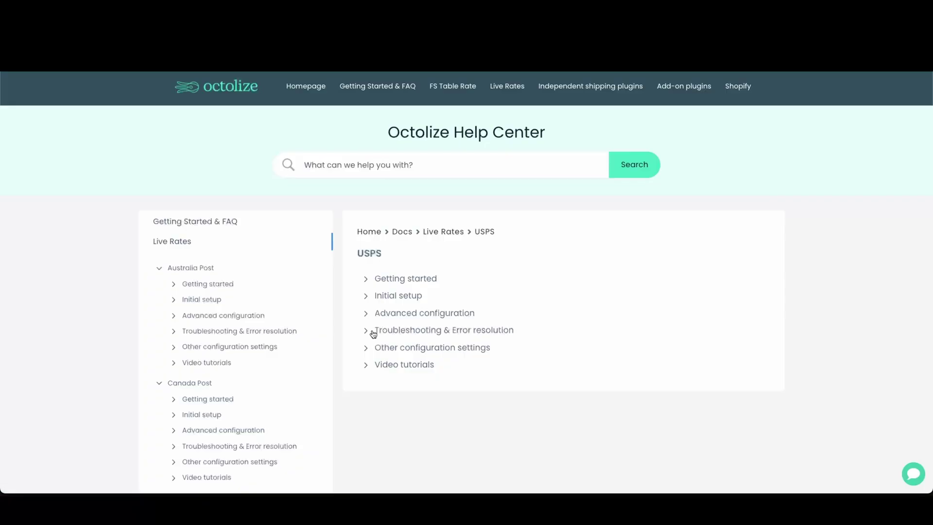
{"action": "left_click", "coordinate": [373, 330]}
{"action": "scroll", "coordinate": [382, 334], "scroll_direction": "down", "scroll_amount": 1}
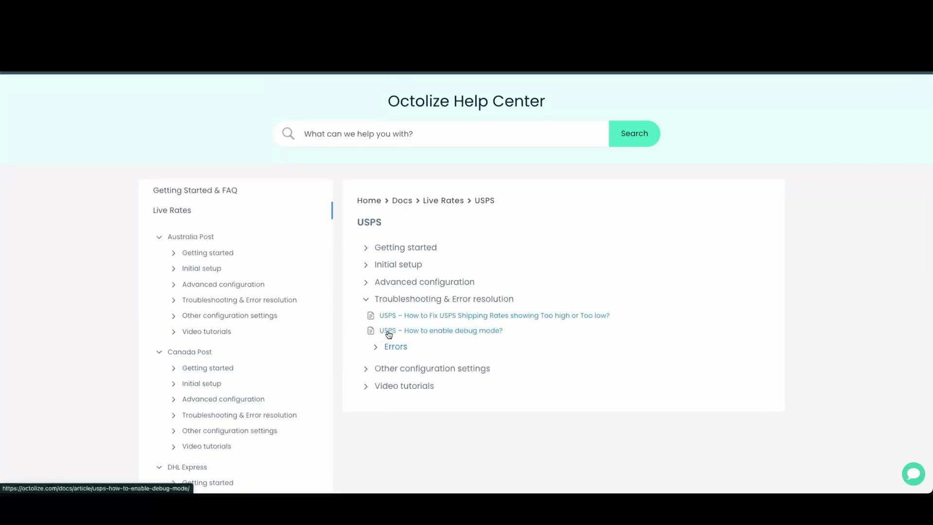
{"action": "left_click", "coordinate": [388, 332]}
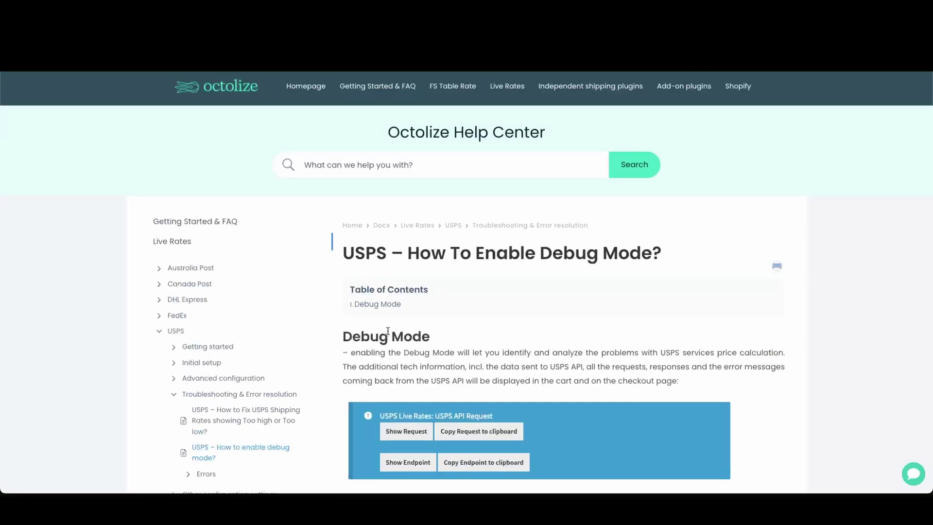
{"action": "scroll", "coordinate": [387, 329], "scroll_direction": "down", "scroll_amount": 2}
{"action": "scroll", "coordinate": [387, 330], "scroll_direction": "down", "scroll_amount": 2}
{"action": "scroll", "coordinate": [389, 333], "scroll_direction": "down", "scroll_amount": 2}
{"action": "scroll", "coordinate": [388, 334], "scroll_direction": "down", "scroll_amount": 2}
{"action": "scroll", "coordinate": [388, 334], "scroll_direction": "up", "scroll_amount": 4}
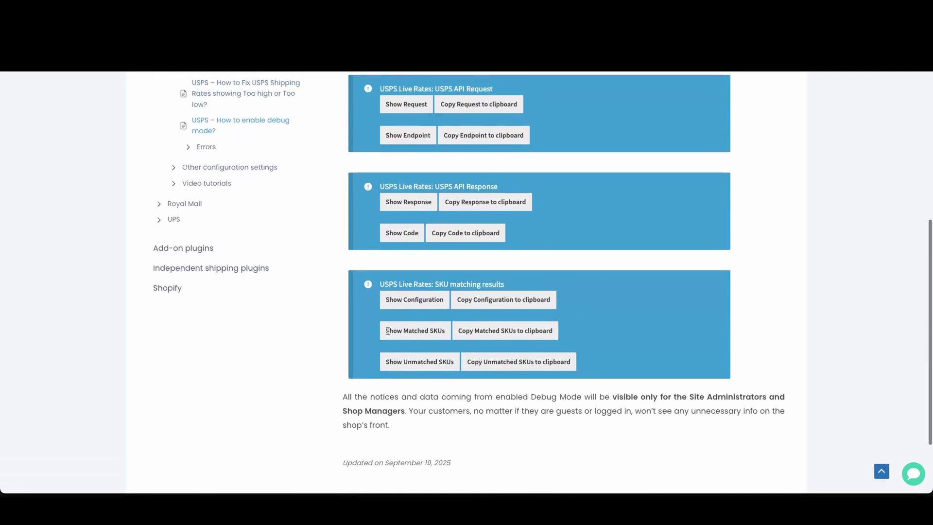
{"action": "scroll", "coordinate": [388, 334], "scroll_direction": "up", "scroll_amount": 3}
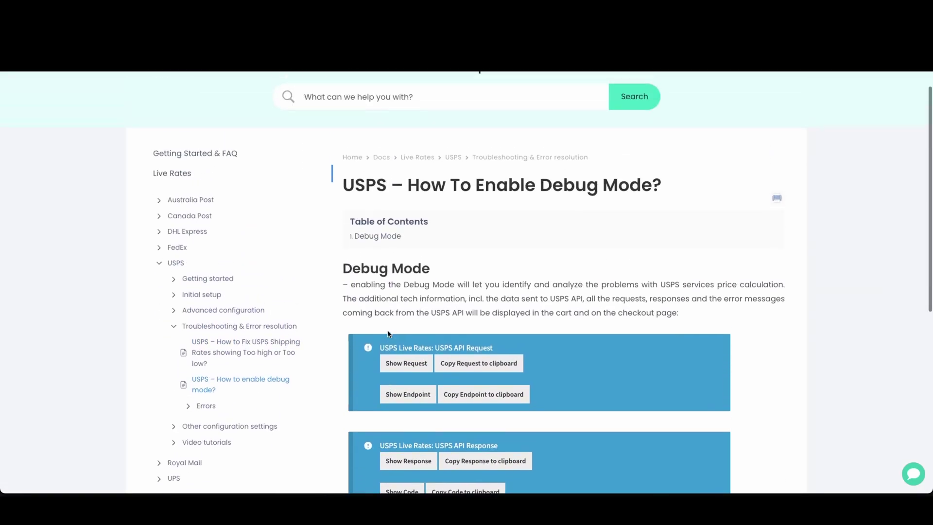
Step: Expand the Errors section in the sidebar and open the Unknown Exception error article
{"action": "left_click", "coordinate": [206, 408]}
{"action": "scroll", "coordinate": [206, 410], "scroll_direction": "down", "scroll_amount": 3}
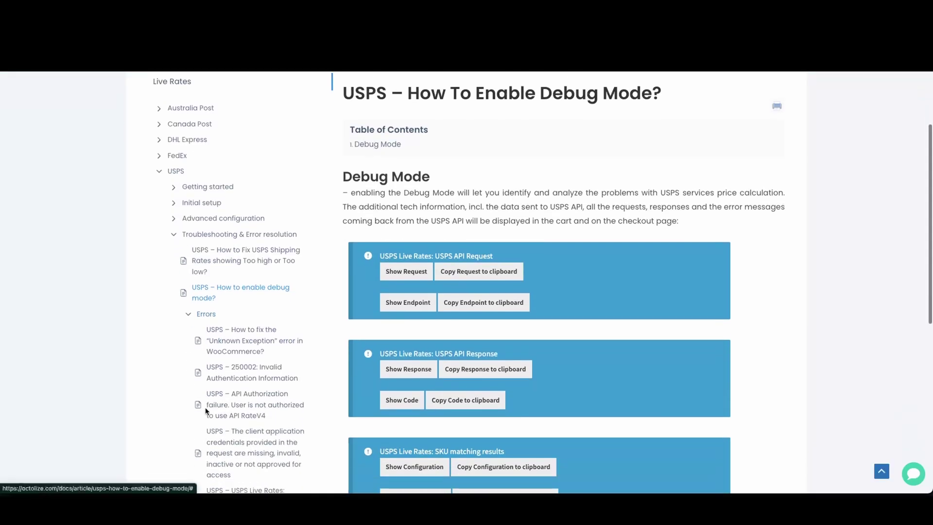
{"action": "scroll", "coordinate": [206, 410], "scroll_direction": "down", "scroll_amount": 3}
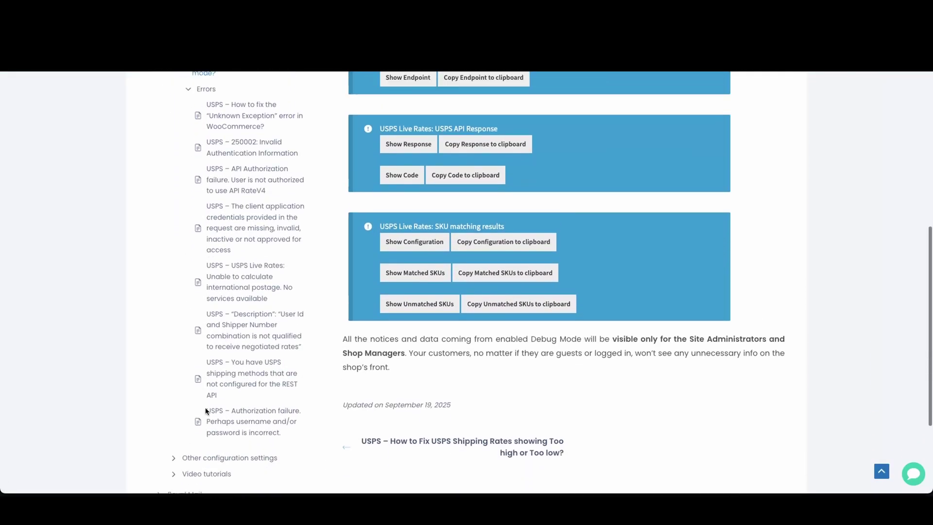
{"action": "scroll", "coordinate": [236, 330], "scroll_direction": "up", "scroll_amount": 3}
{"action": "left_click", "coordinate": [248, 297]}
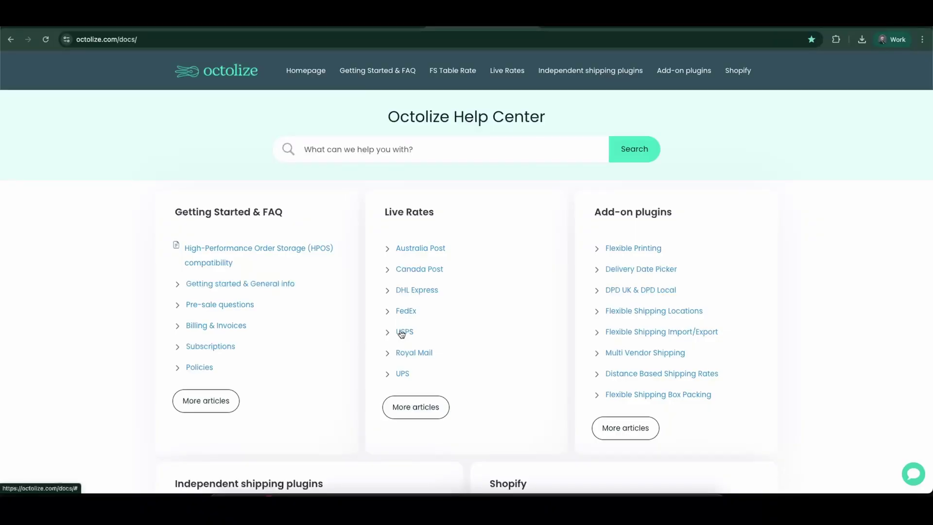
Step: Open the USPS rates-too-high-or-too-low article and follow its postcalc.usps.com calculator link
{"action": "left_click", "coordinate": [401, 333]}
{"action": "scroll", "coordinate": [401, 328], "scroll_direction": "down", "scroll_amount": 1}
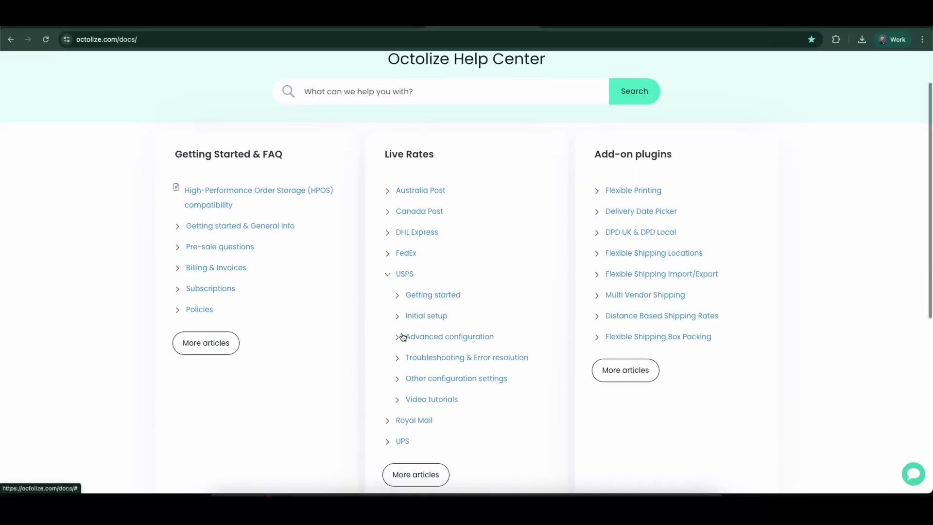
{"action": "left_click", "coordinate": [415, 358]}
{"action": "scroll", "coordinate": [414, 360], "scroll_direction": "down", "scroll_amount": 1}
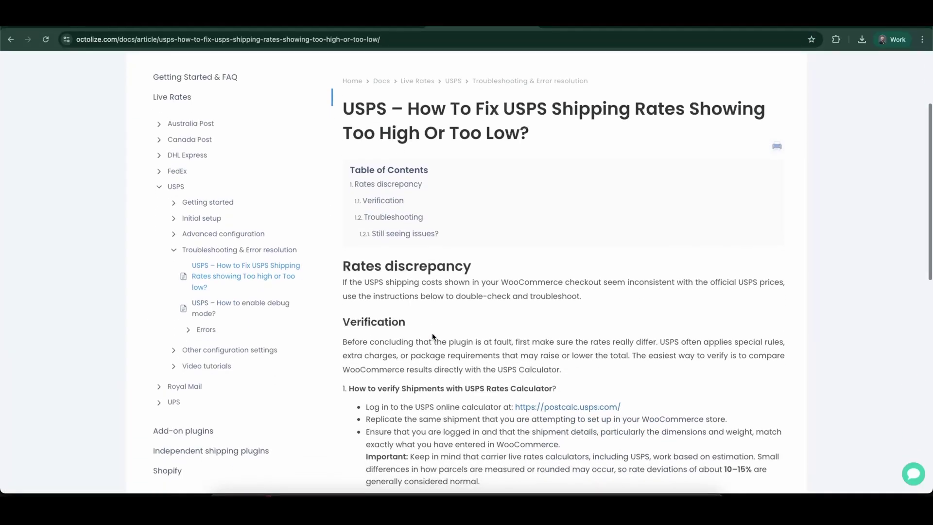
{"action": "left_click", "coordinate": [547, 287]}
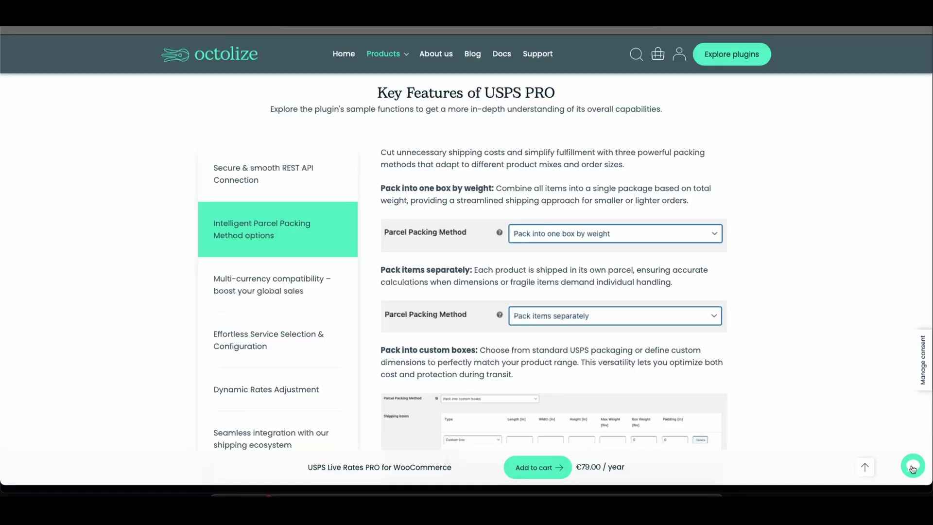
Step: Ask the Octolize AI chat 'How to fix unknown exception error in USPS plugin?' and read the reply
{"action": "left_click", "coordinate": [912, 465]}
{"action": "type", "text": "Ho"}
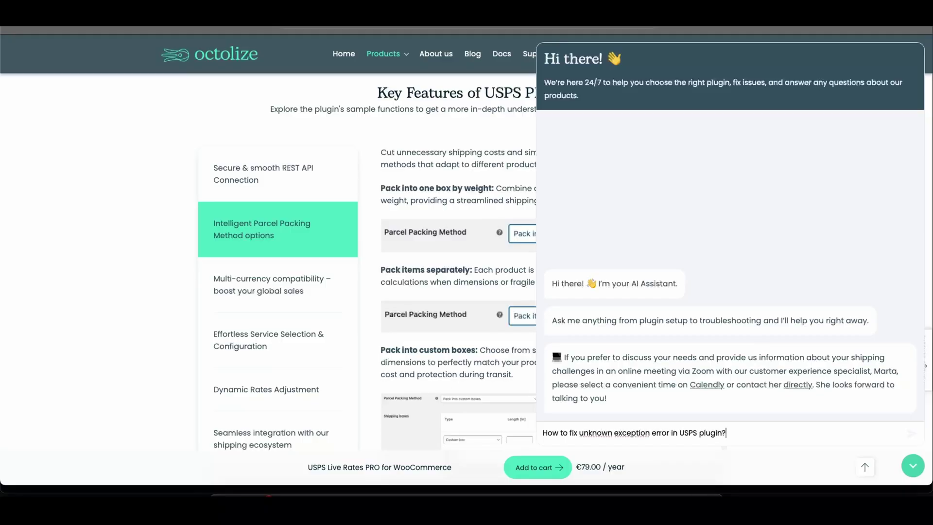
{"action": "key", "text": "Return"}
{"action": "scroll", "coordinate": [794, 342], "scroll_direction": "up", "scroll_amount": 6}
{"action": "scroll", "coordinate": [794, 341], "scroll_direction": "down", "scroll_amount": 1}
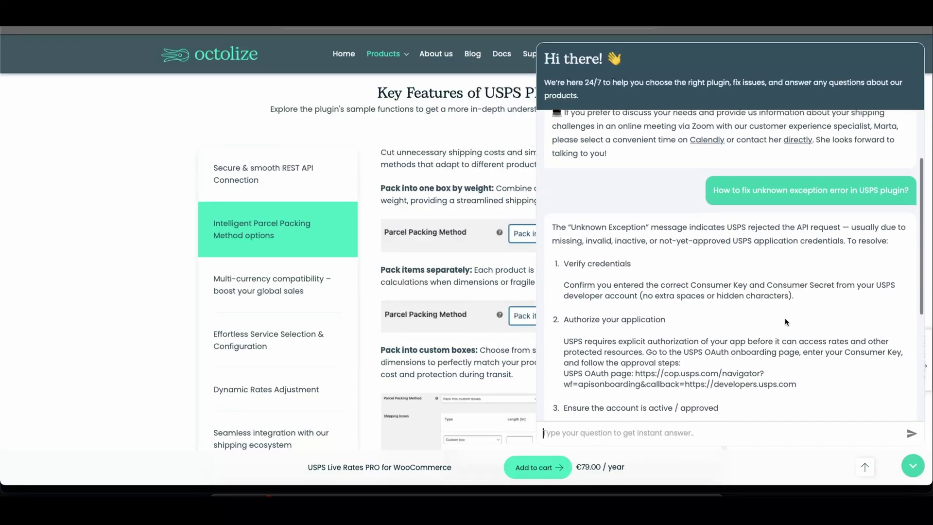